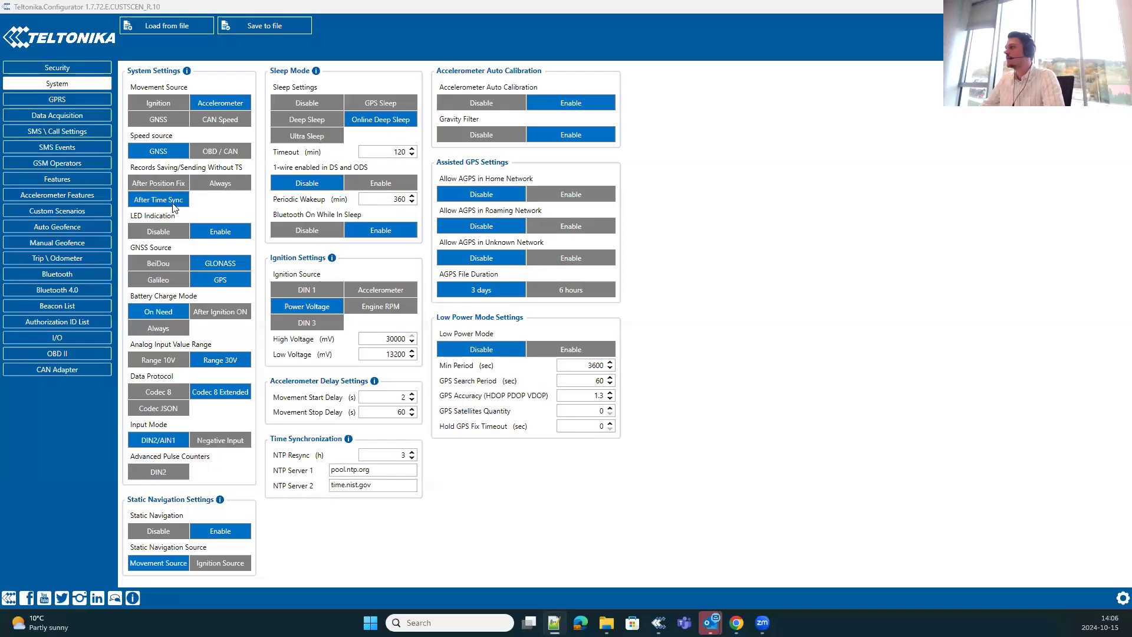
mouse_move(156, 220)
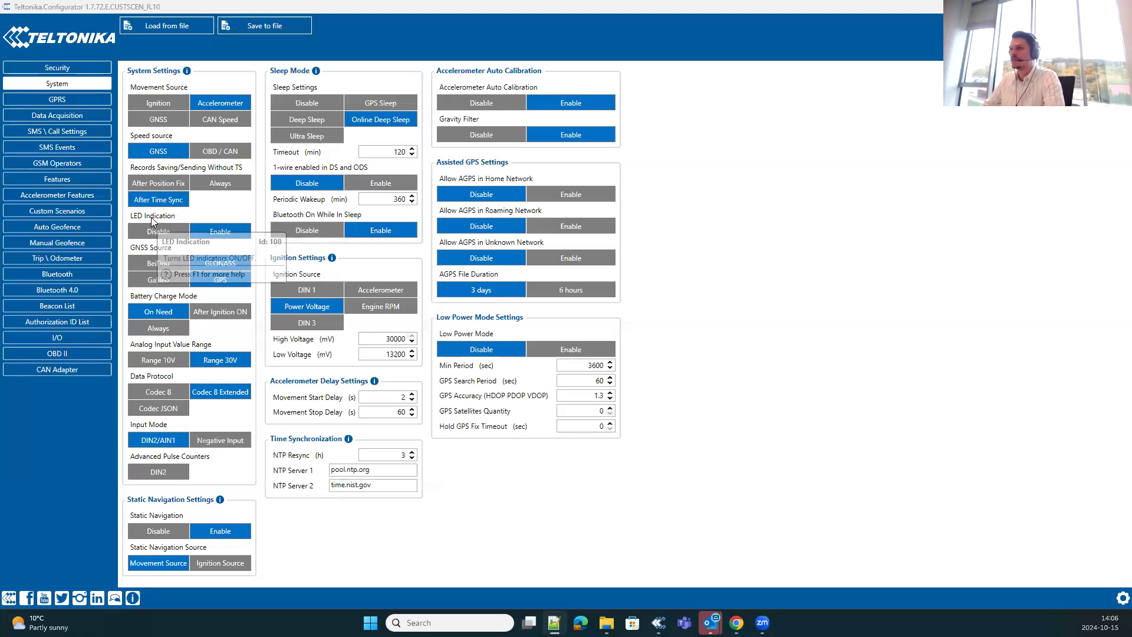
Go to the Custom Scenarios page and expand Custom Scenario 1's Output Control list.
click(102, 218)
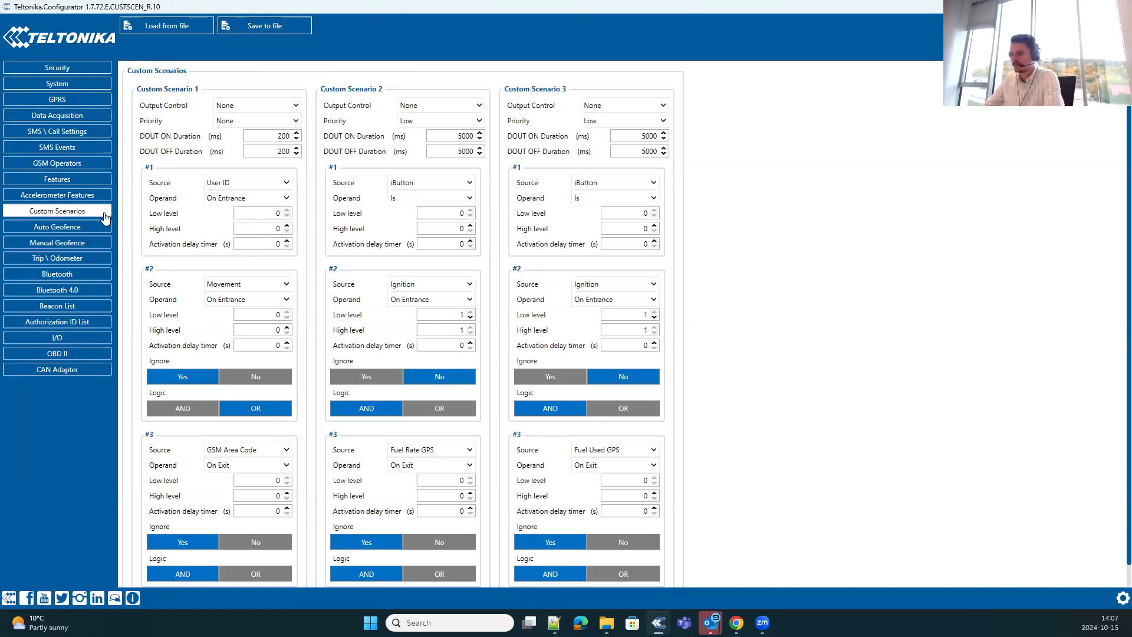
click(231, 104)
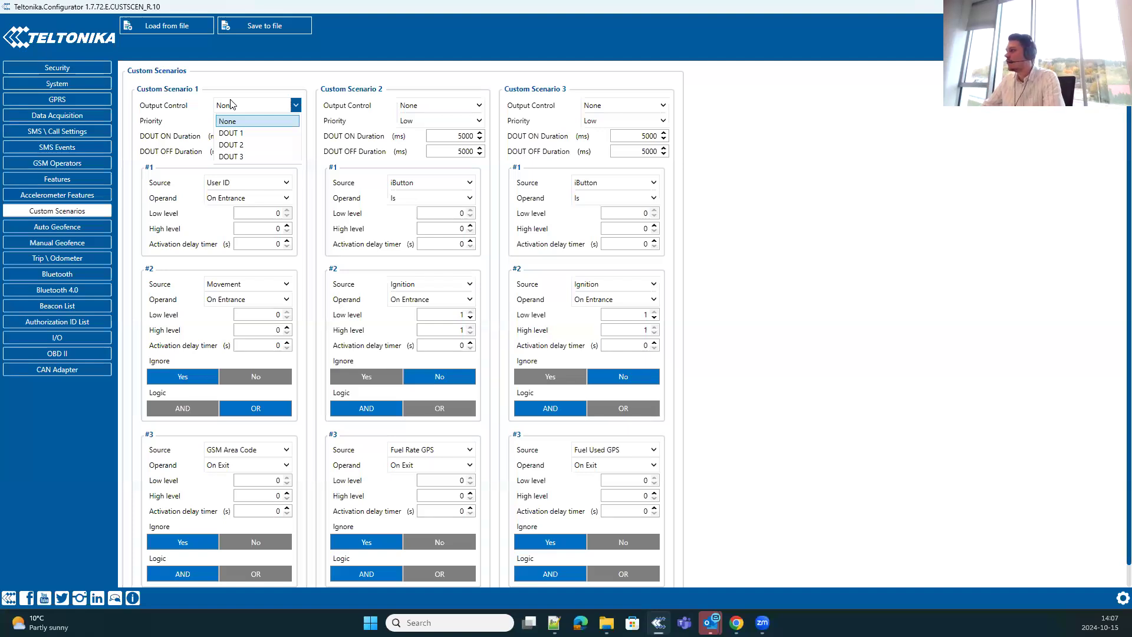
Choose DOUT 1 as Custom Scenario 1's output and set its priority to Low.
click(236, 133)
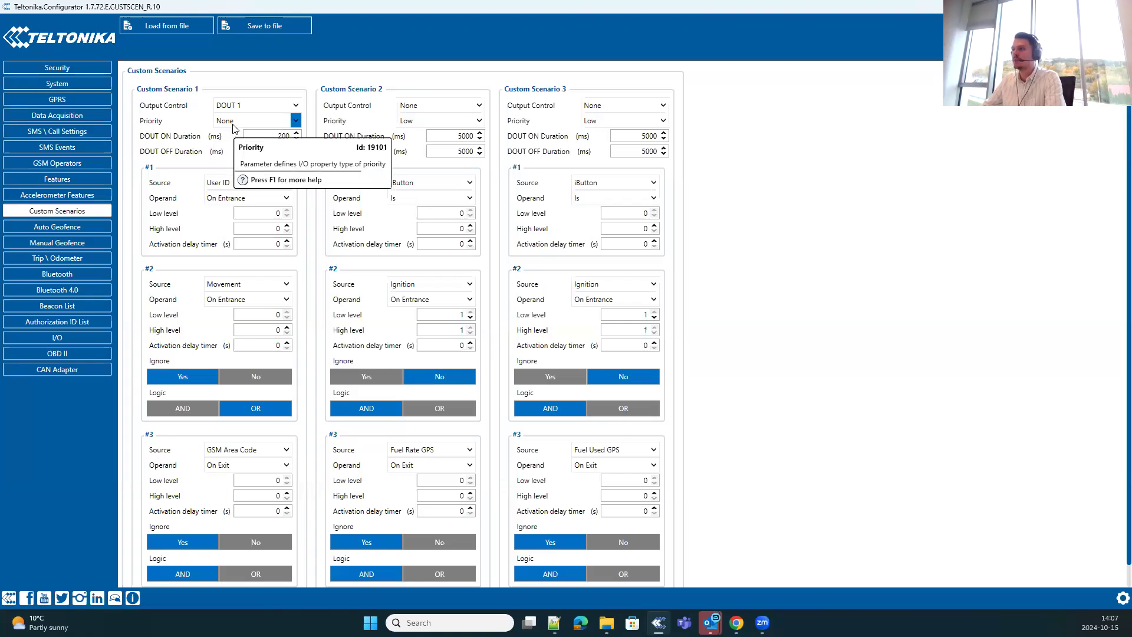
click(234, 124)
click(234, 151)
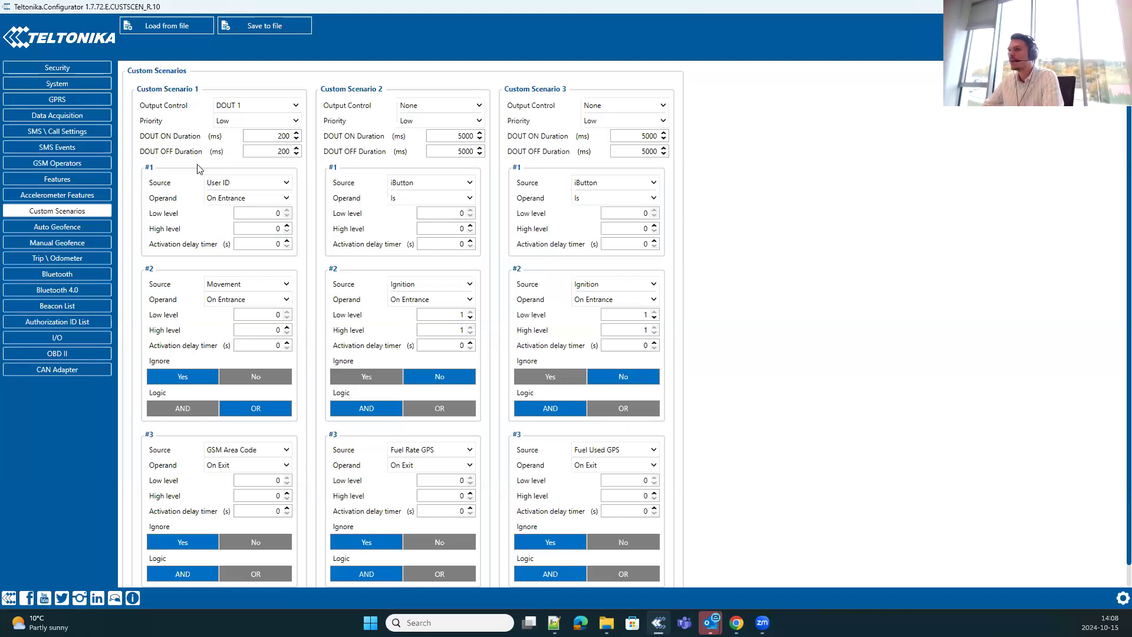
click(247, 122)
click(245, 139)
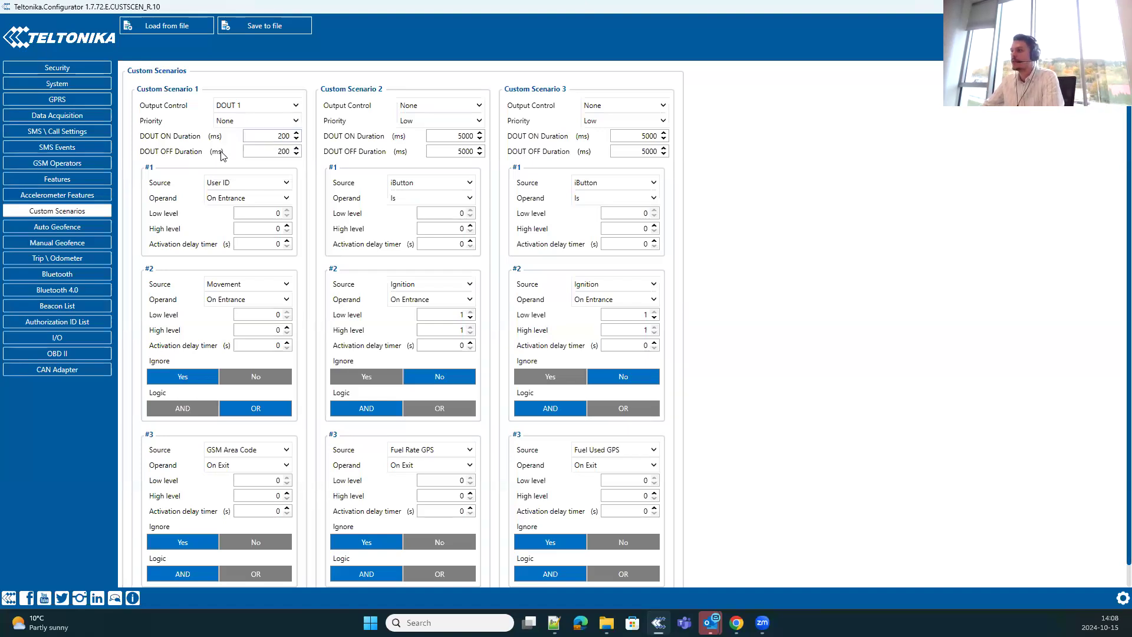
mouse_move(206, 155)
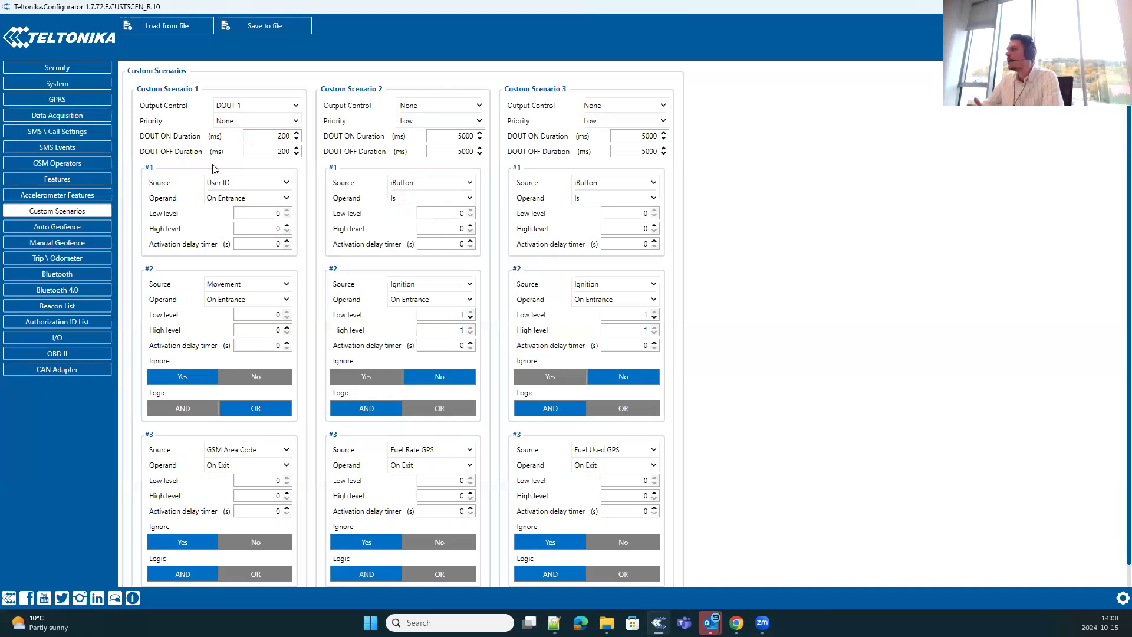
click(228, 123)
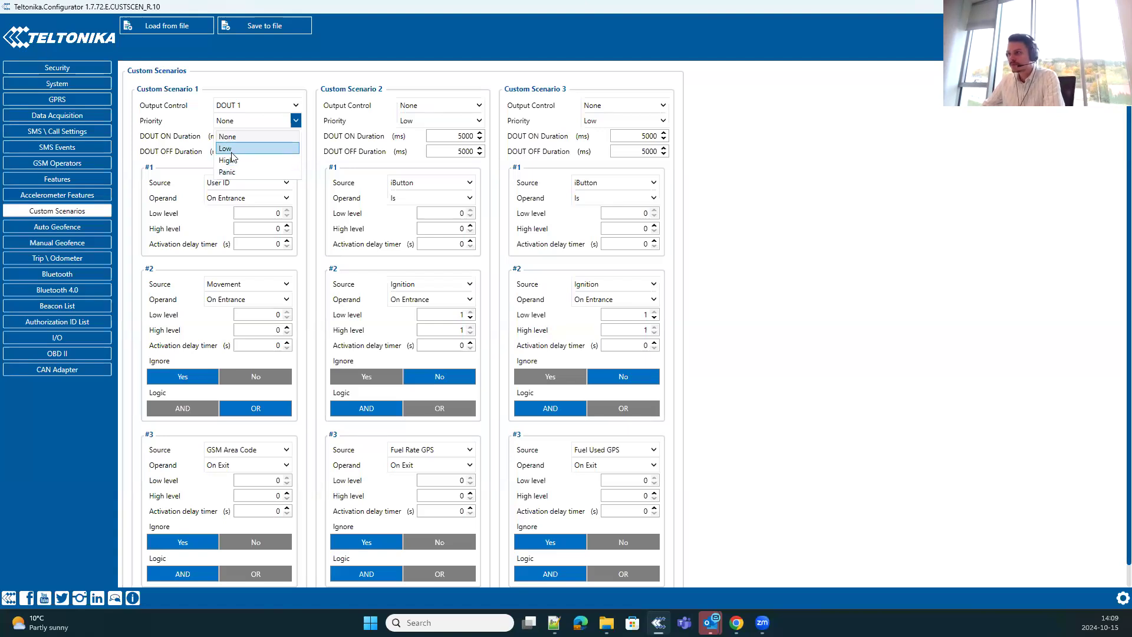
click(231, 153)
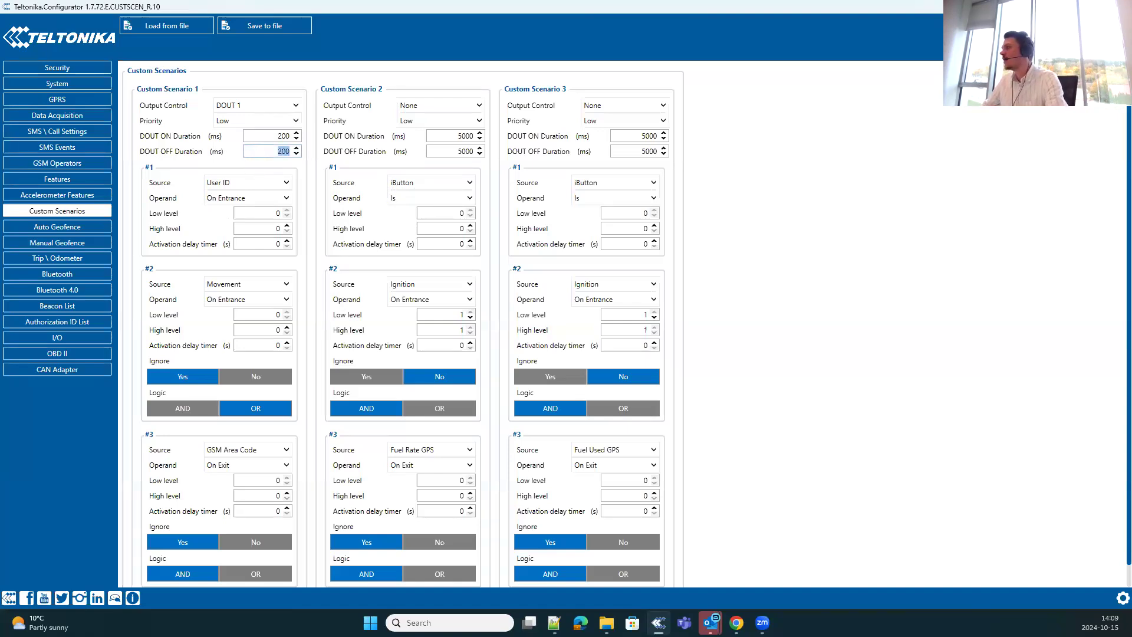
Enter 5000 ms for both the DOUT ON and DOUT OFF durations of Custom Scenario 1.
text(0)
click(260, 137)
text(3000)
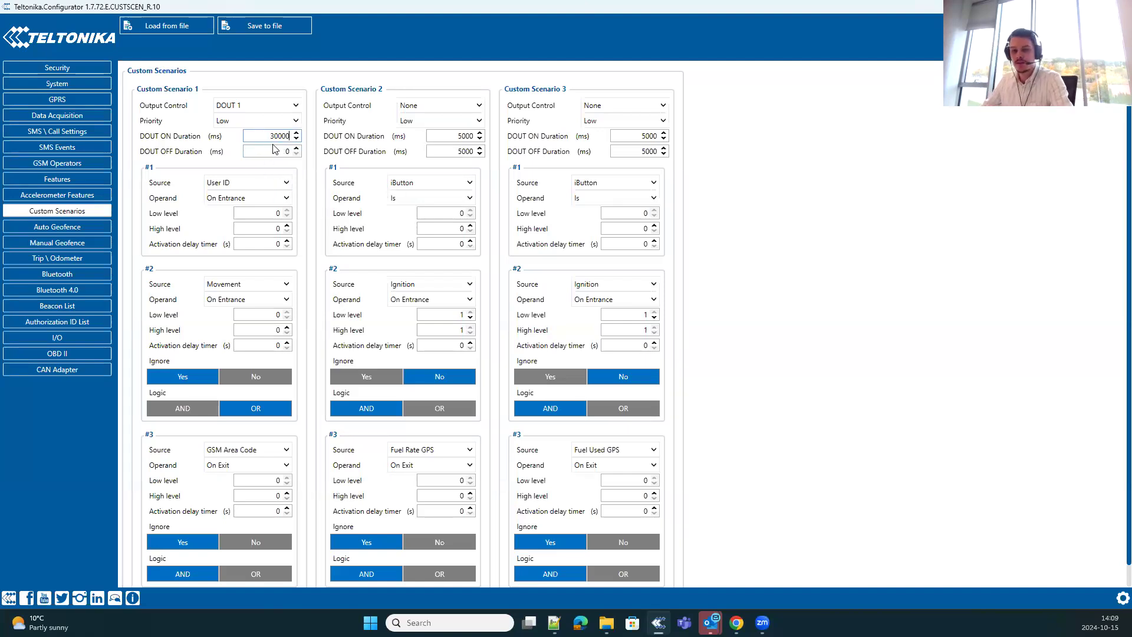
key(BackSpace)
key(BackSpace)
key(BackSpace)
key(BackSpace)
key(BackSpace)
text(5000)
key(Tab)
text(5000)
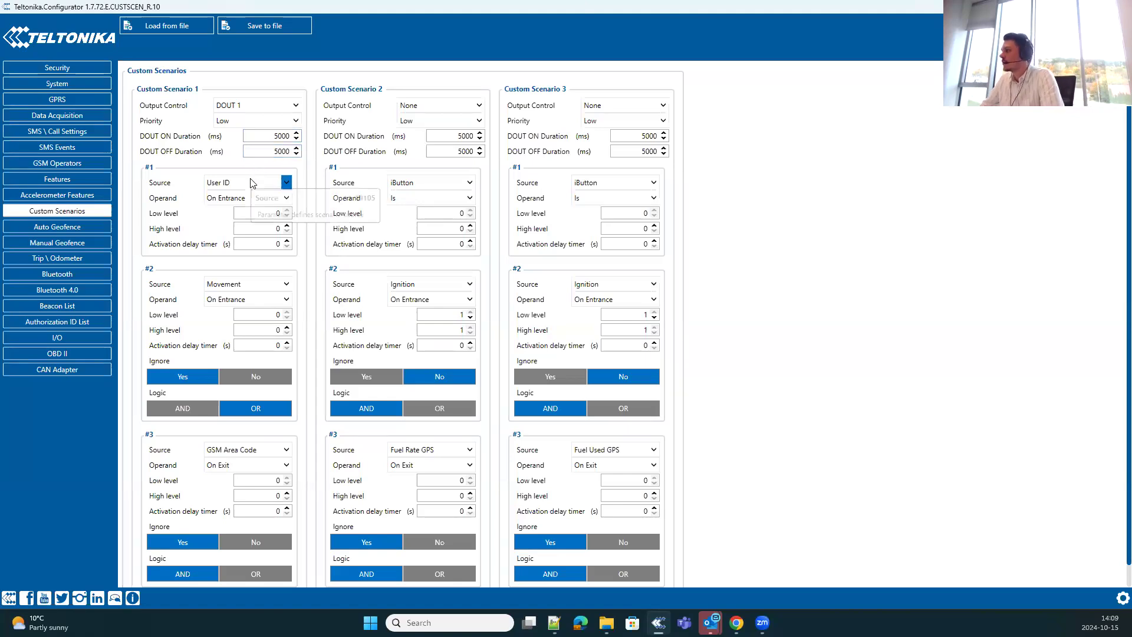
Set condition #1 to BLE Temperature #1 On Exit, High level 330, Low level 170.
click(252, 182)
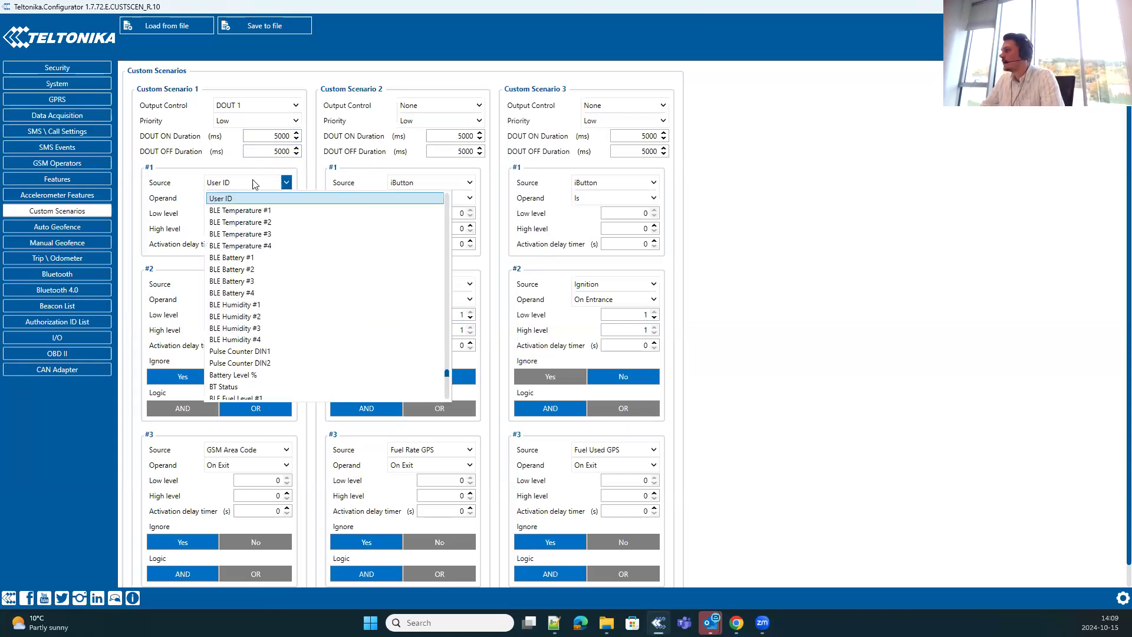
click(263, 211)
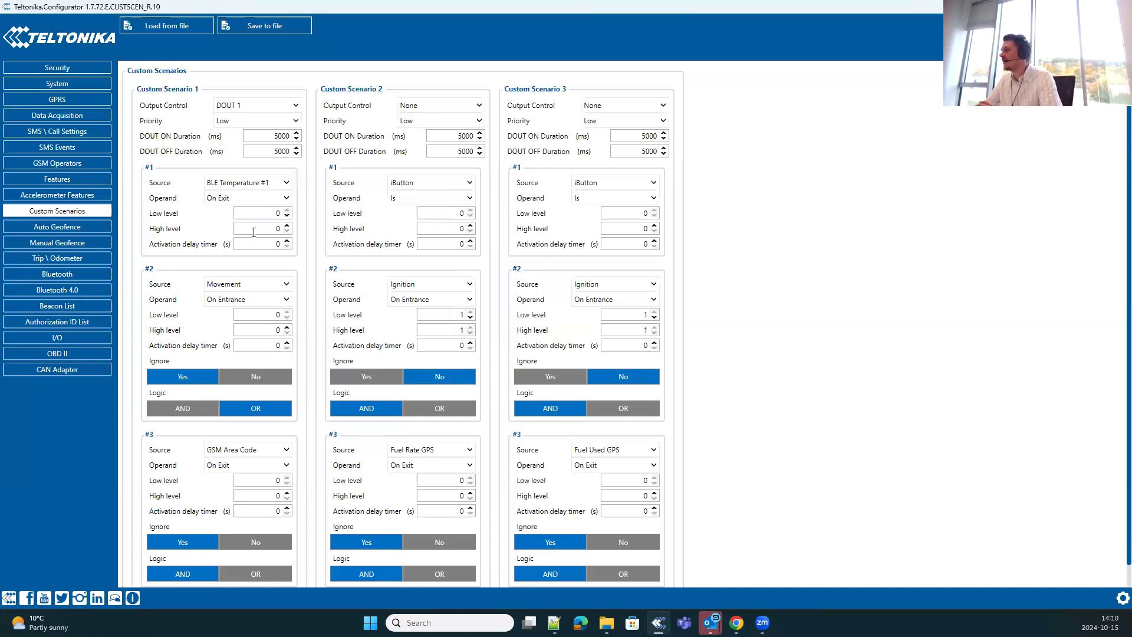
mouse_move(255, 231)
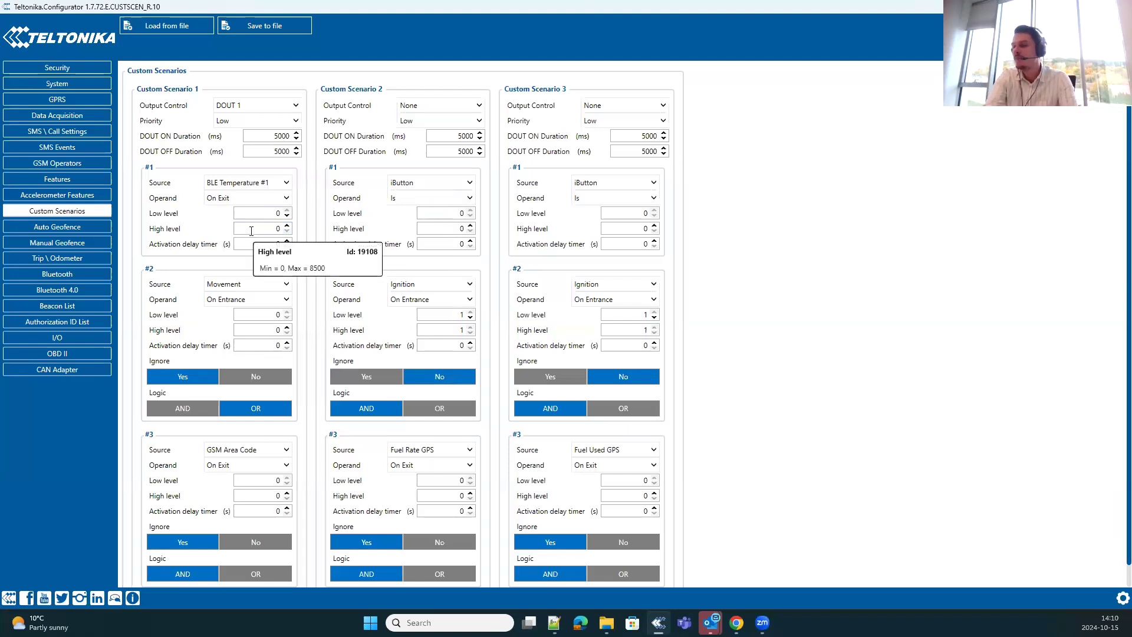
click(253, 230)
text(33)
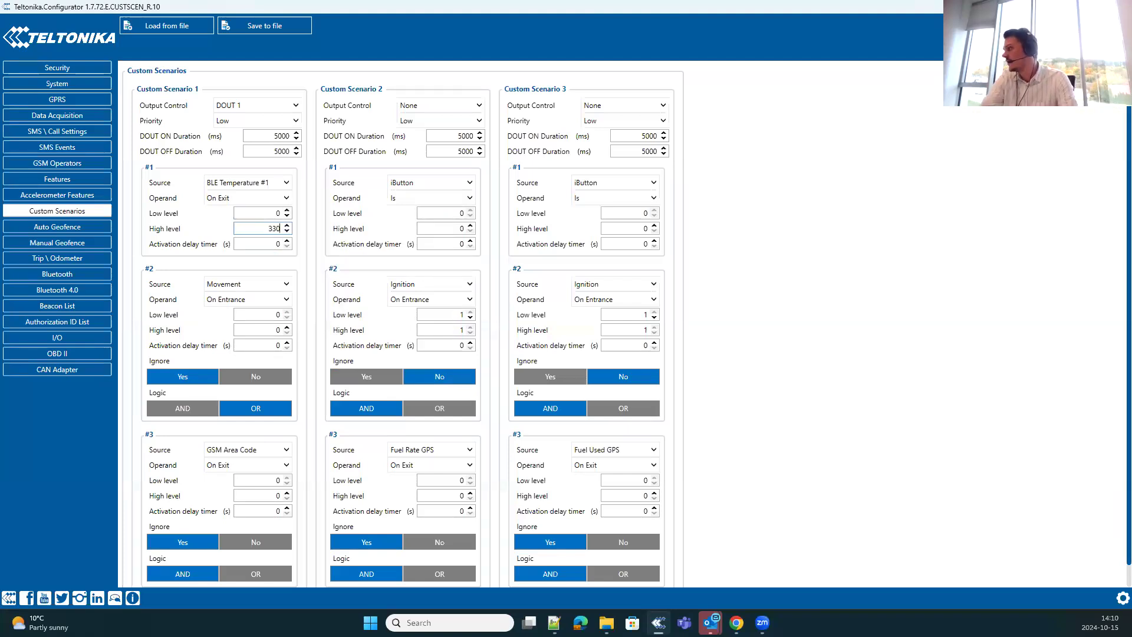
text(0)
click(243, 214)
text(170)
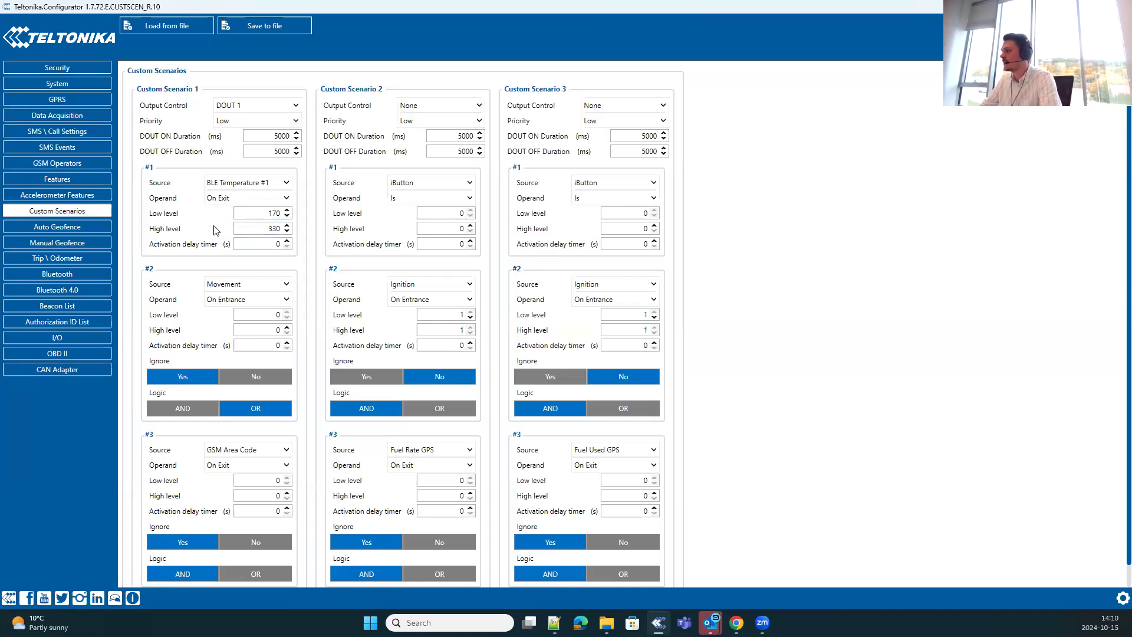
Give the BLE Temperature #1 condition a 60-second activation delay timer.
mouse_move(253, 230)
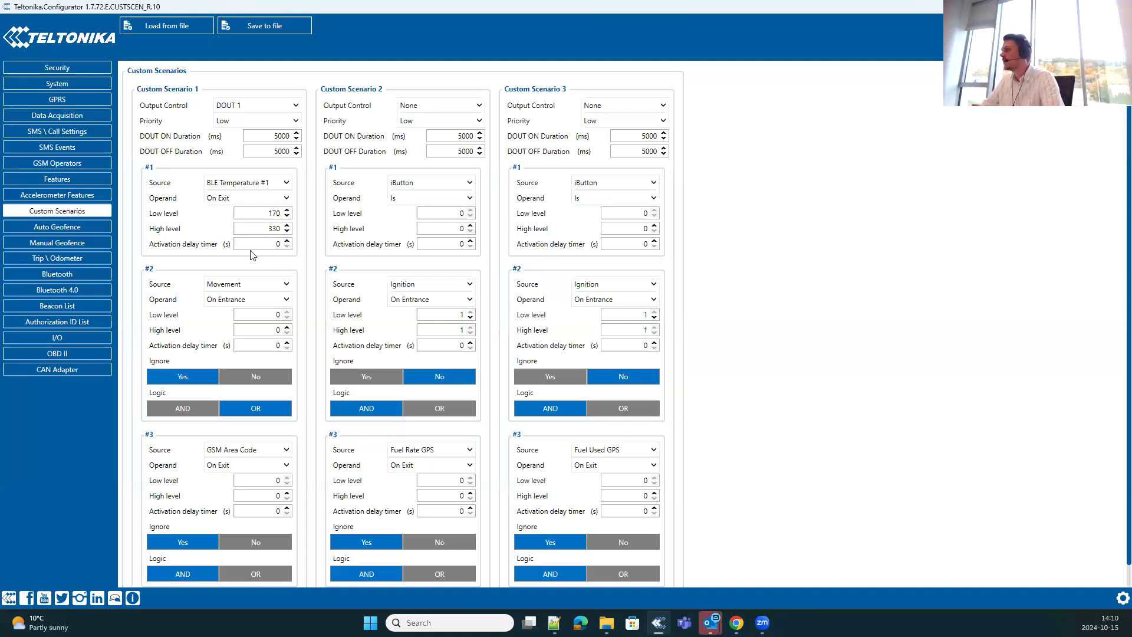
double_click(248, 247)
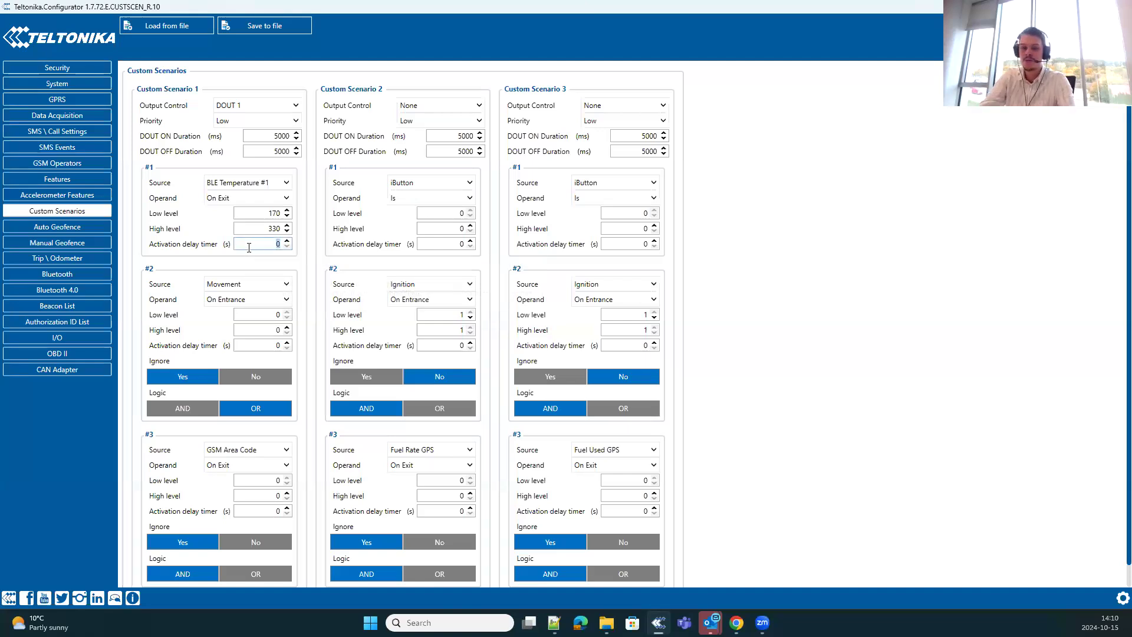
text(60)
click(203, 264)
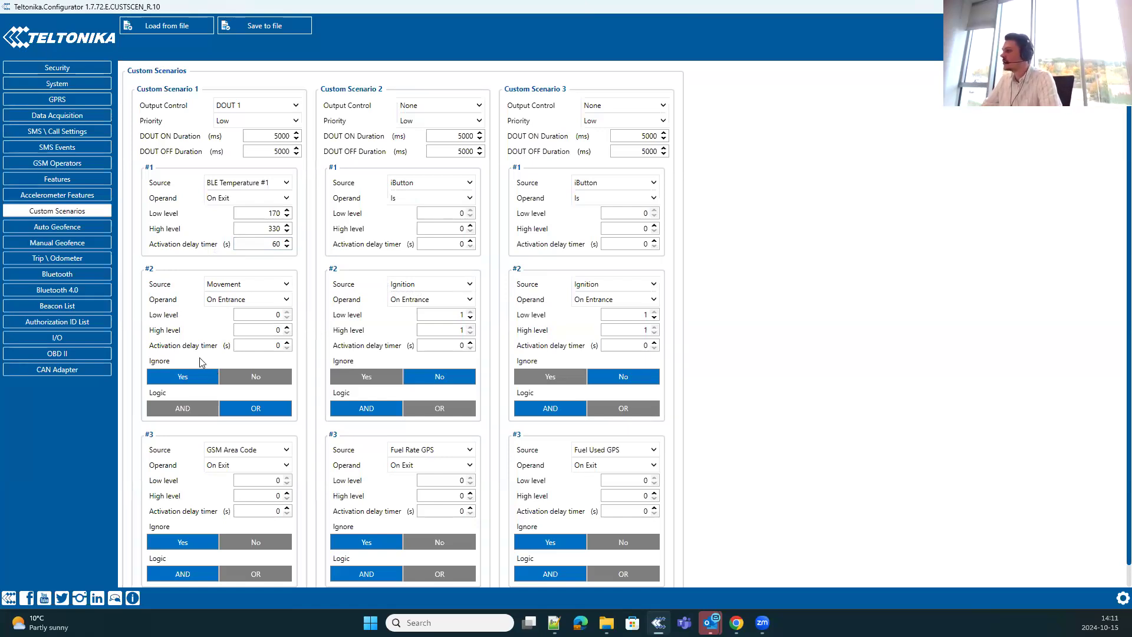
Set the Movement condition's Ignore to No and its Logic to AND.
click(237, 376)
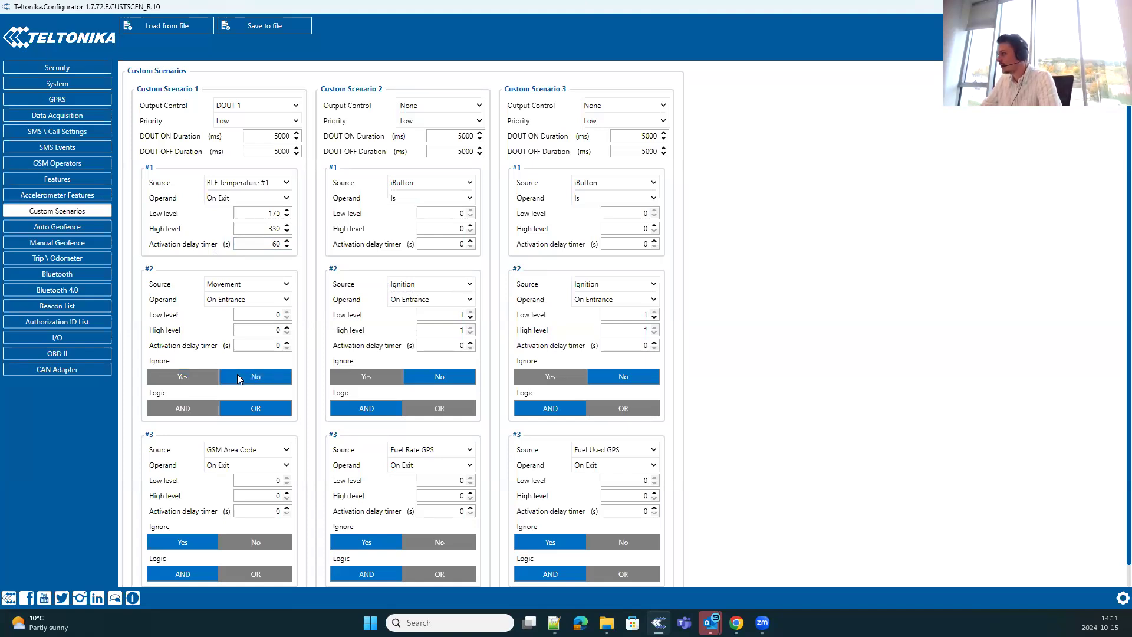
click(196, 407)
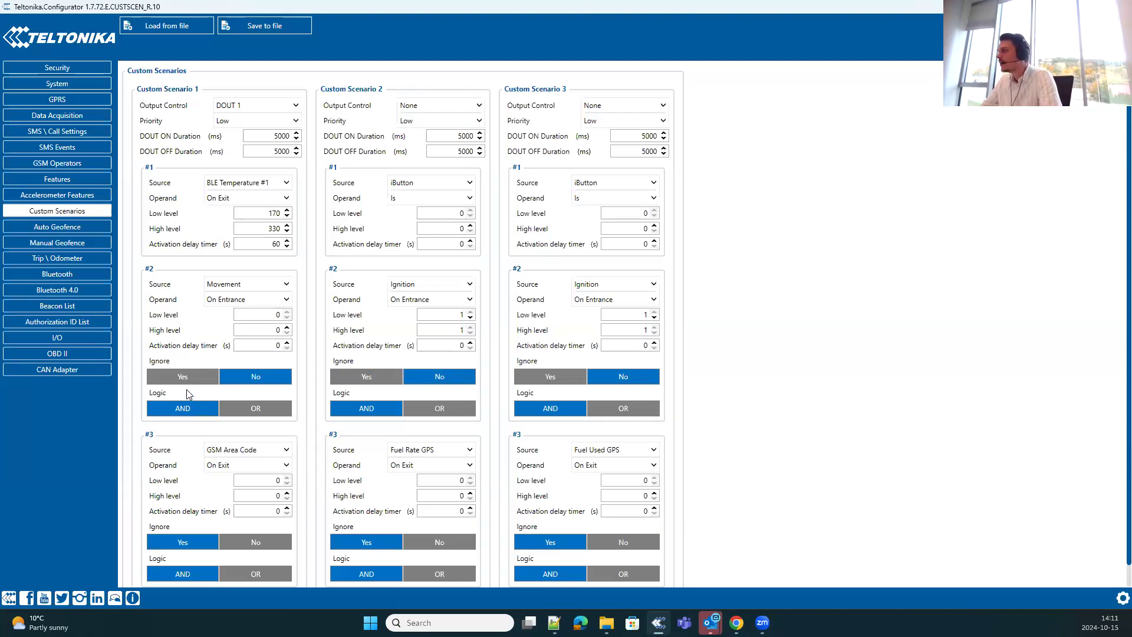
Switch condition #2's source to Ignition with the Is operand.
click(212, 288)
scroll(211, 288, down, 5)
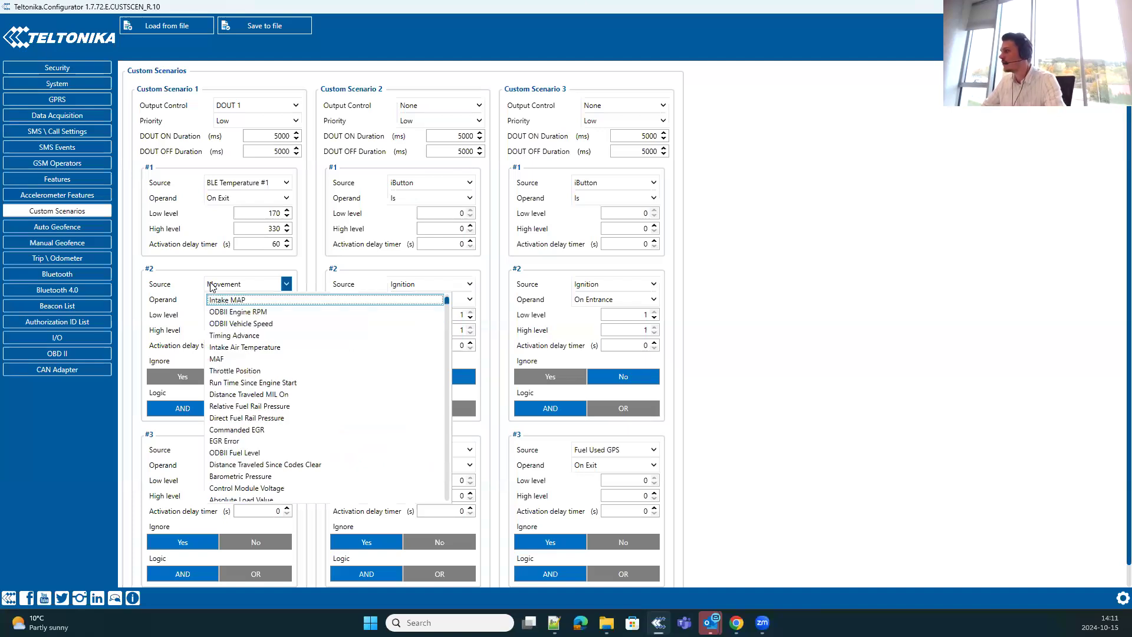
click(246, 287)
click(246, 287)
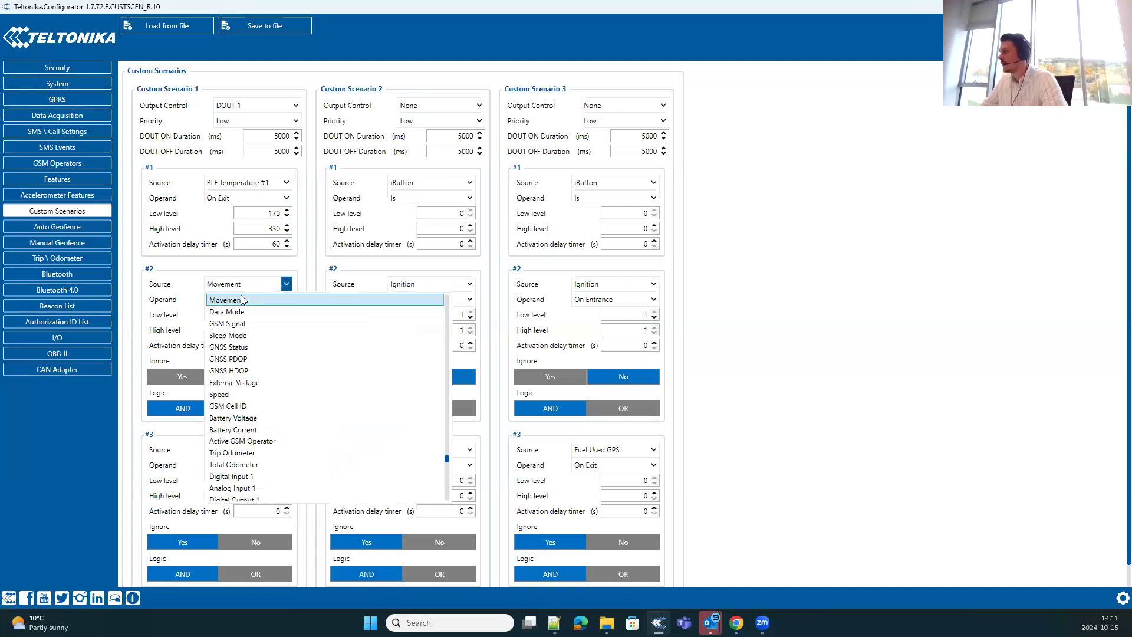
scroll(241, 296, up, 1)
click(240, 297)
click(240, 299)
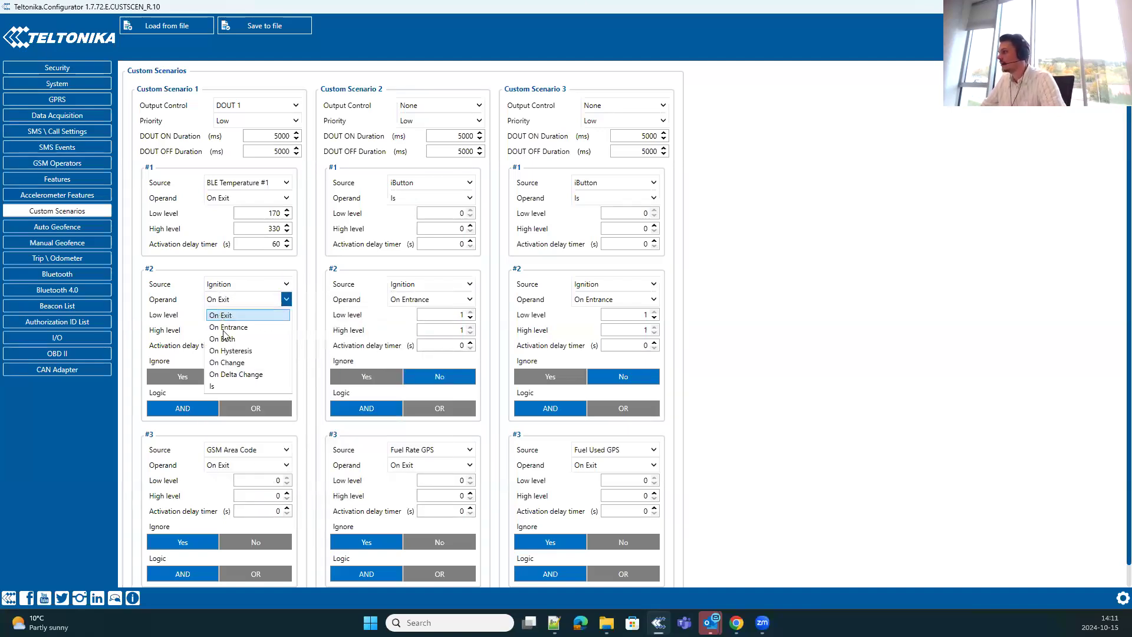
click(225, 387)
Set the ignition condition's low and high levels both to 1.
double_click(255, 316)
text(1)
double_click(261, 331)
text(1)
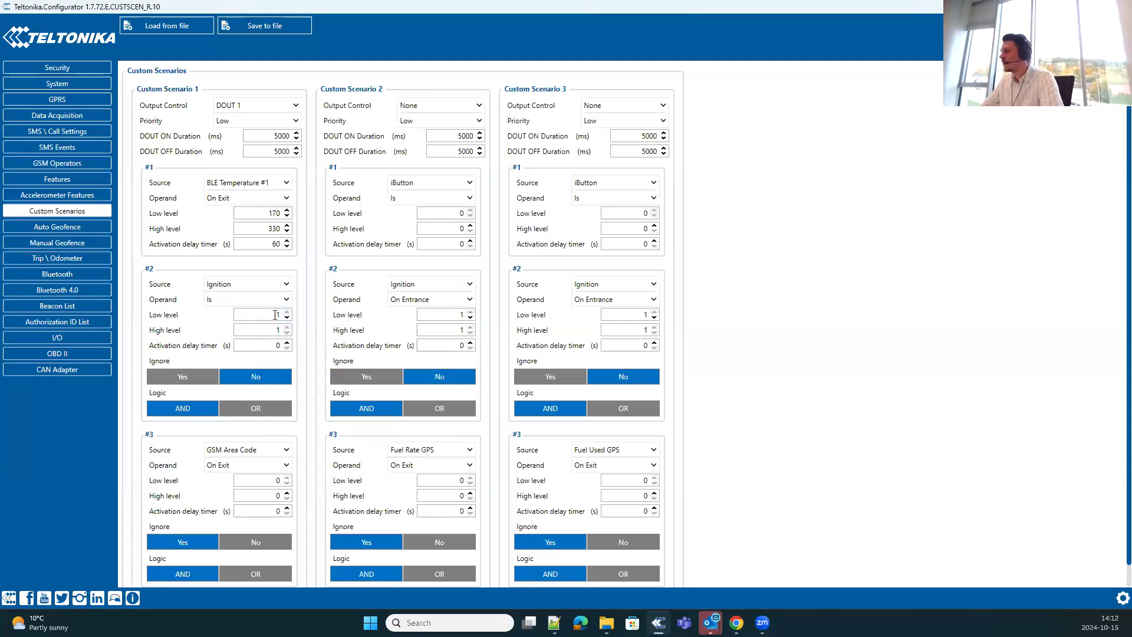
text(1)
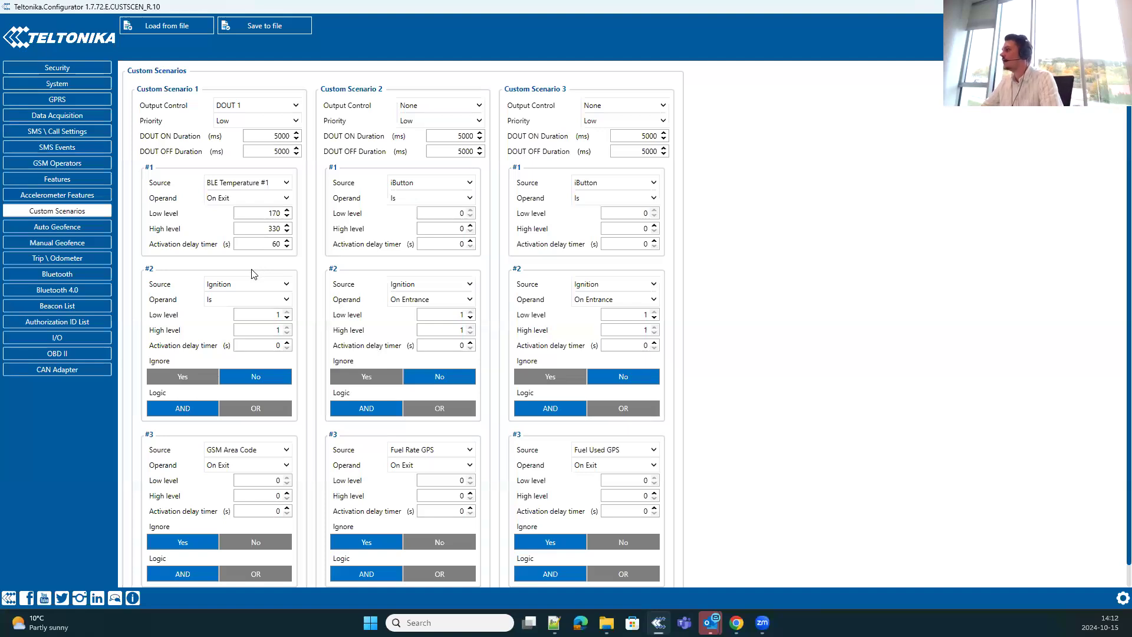
Get ready to choose the output for Custom Scenario 3.
mouse_move(210, 163)
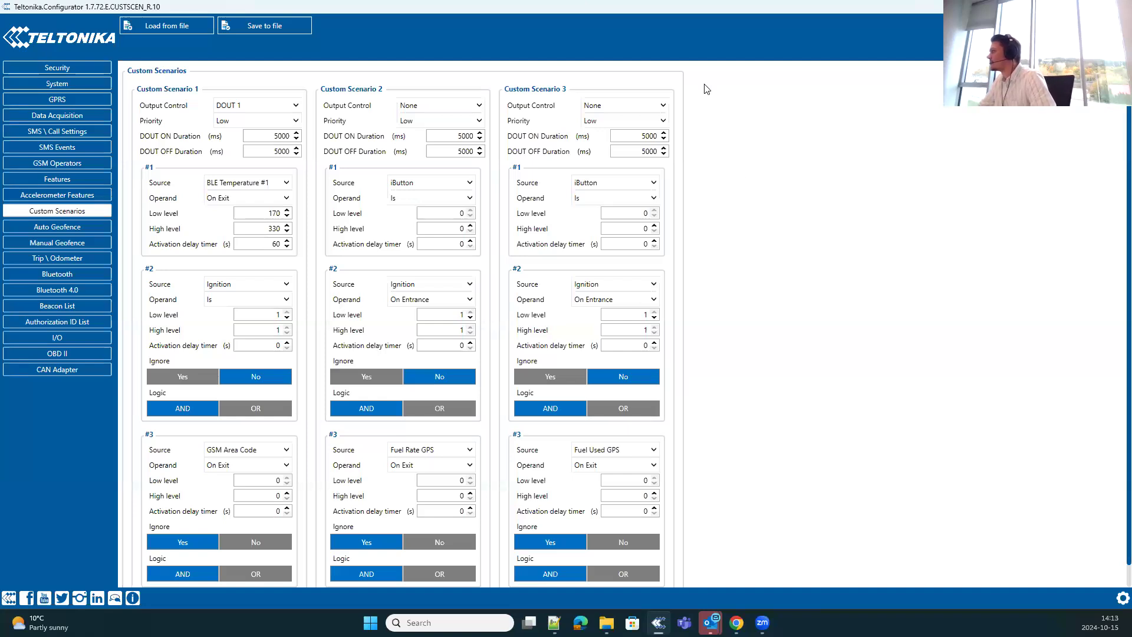
Make Custom Scenario 3 drive DOUT 1 with a 60 s ignition-condition delay.
click(640, 112)
click(629, 131)
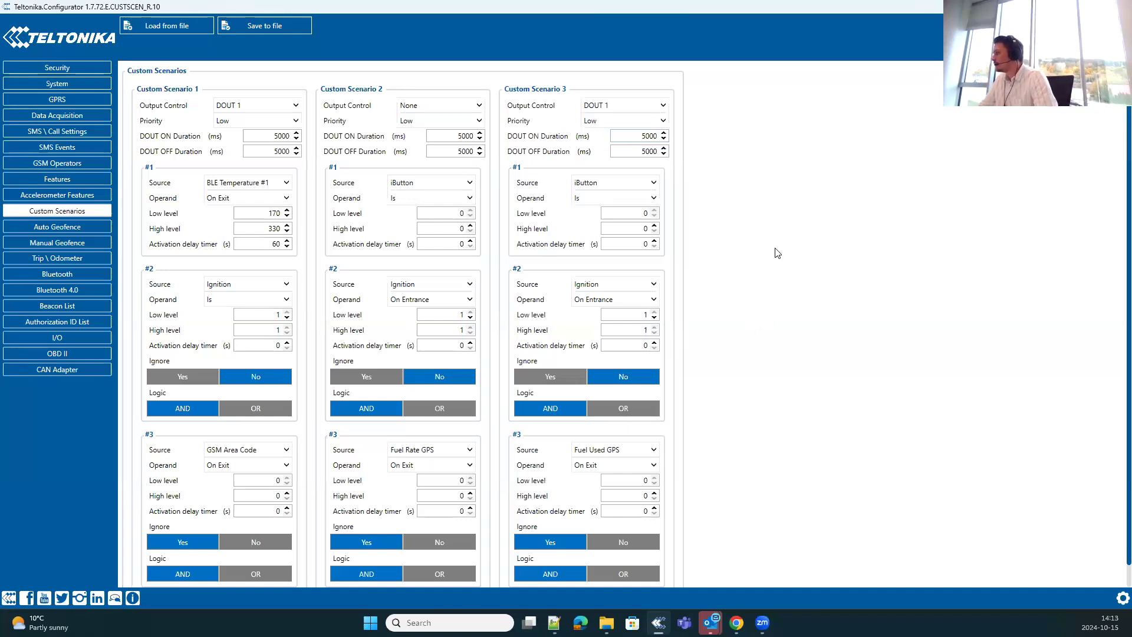
double_click(644, 346)
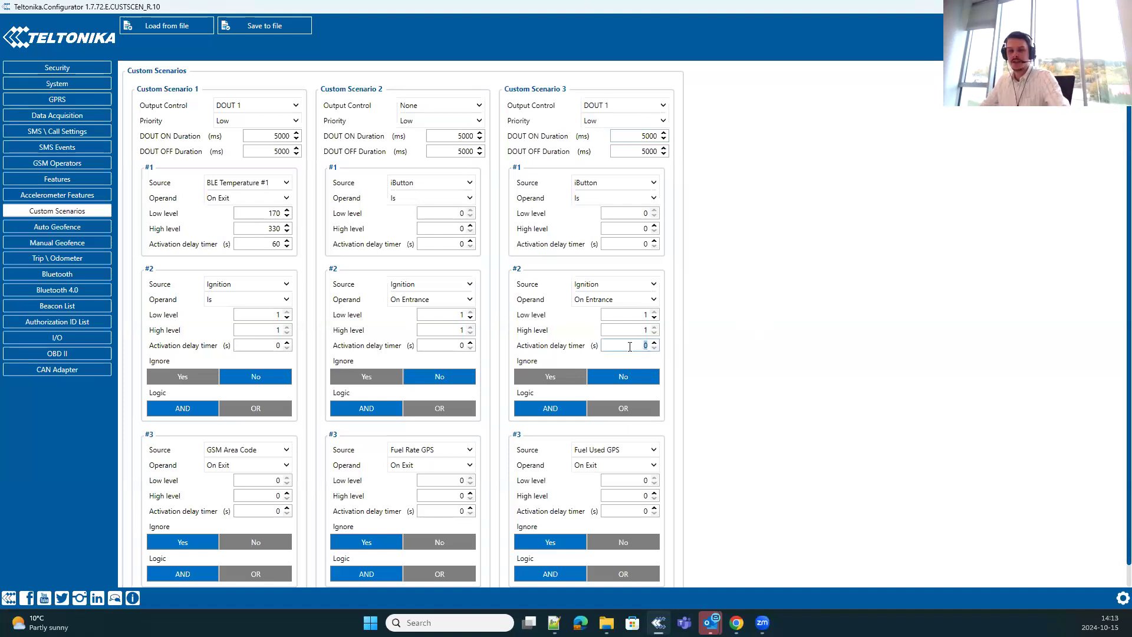
text(6)
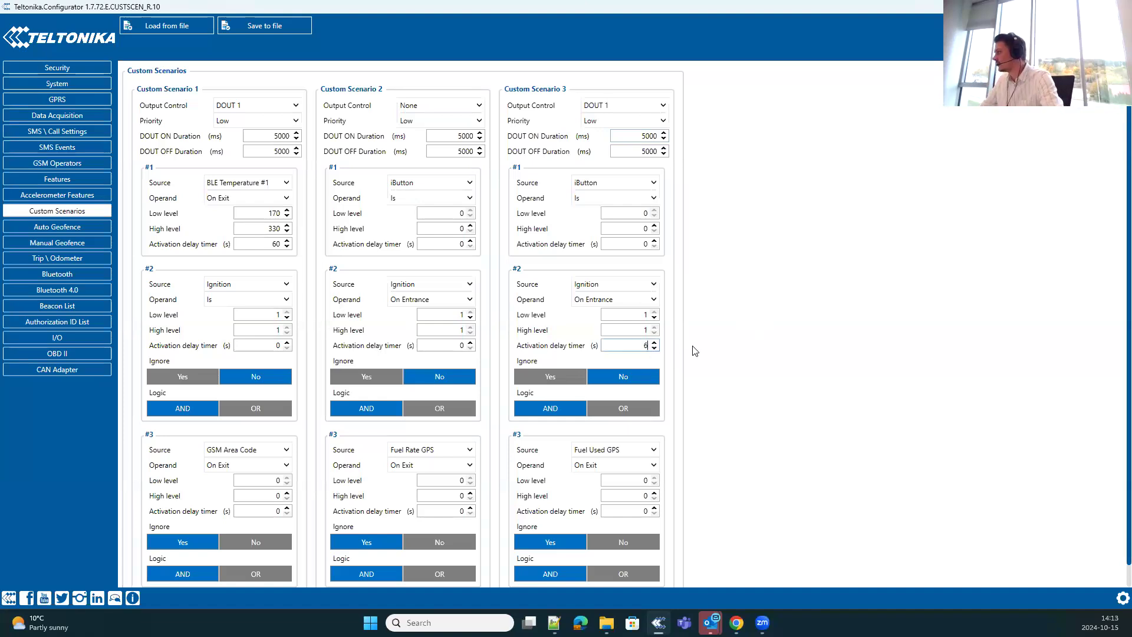
text(0)
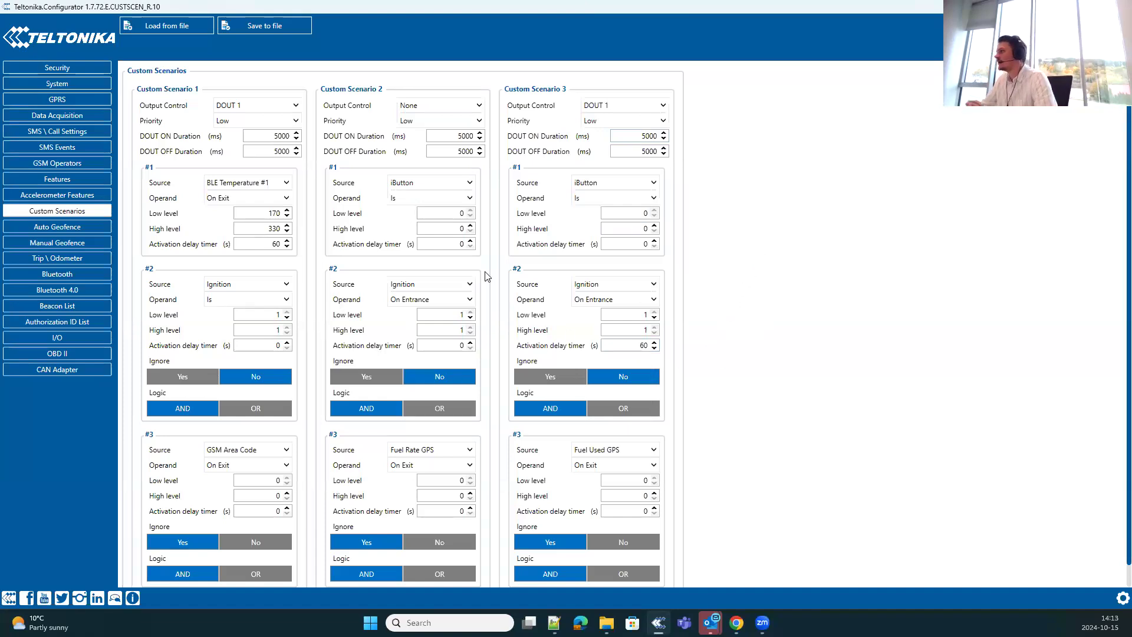
Set Scenario 2's ignition delay to 120 s and its DOUT ON and OFF durations to 2000 ms.
click(446, 347)
text(120)
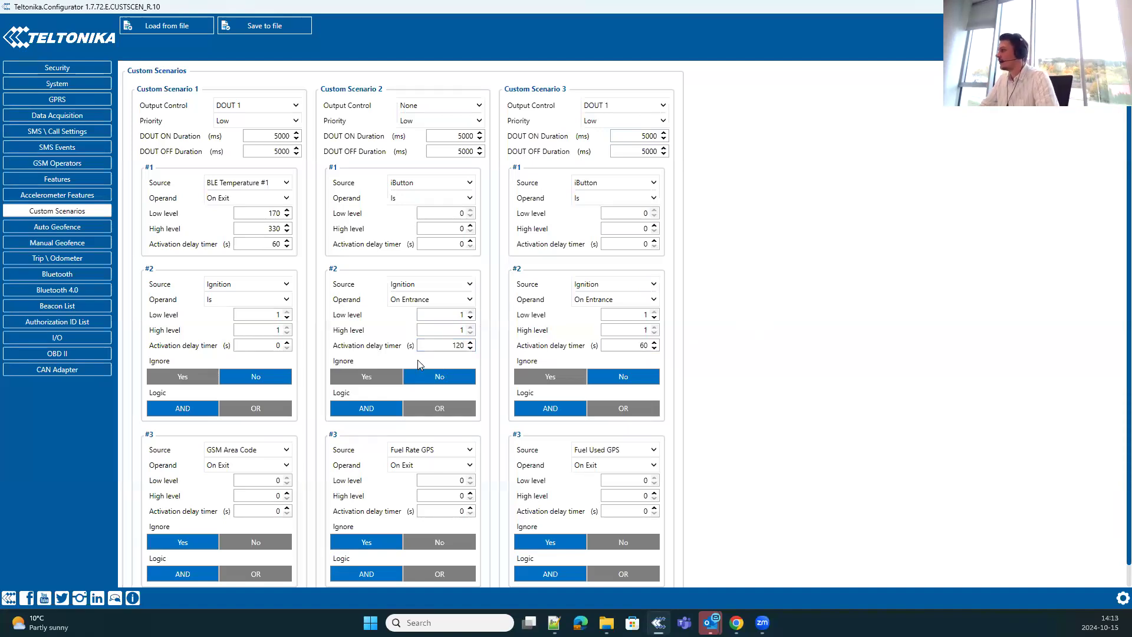
text(200)
key(Tab)
double_click(469, 137)
text(2000)
double_click(464, 152)
text(2000)
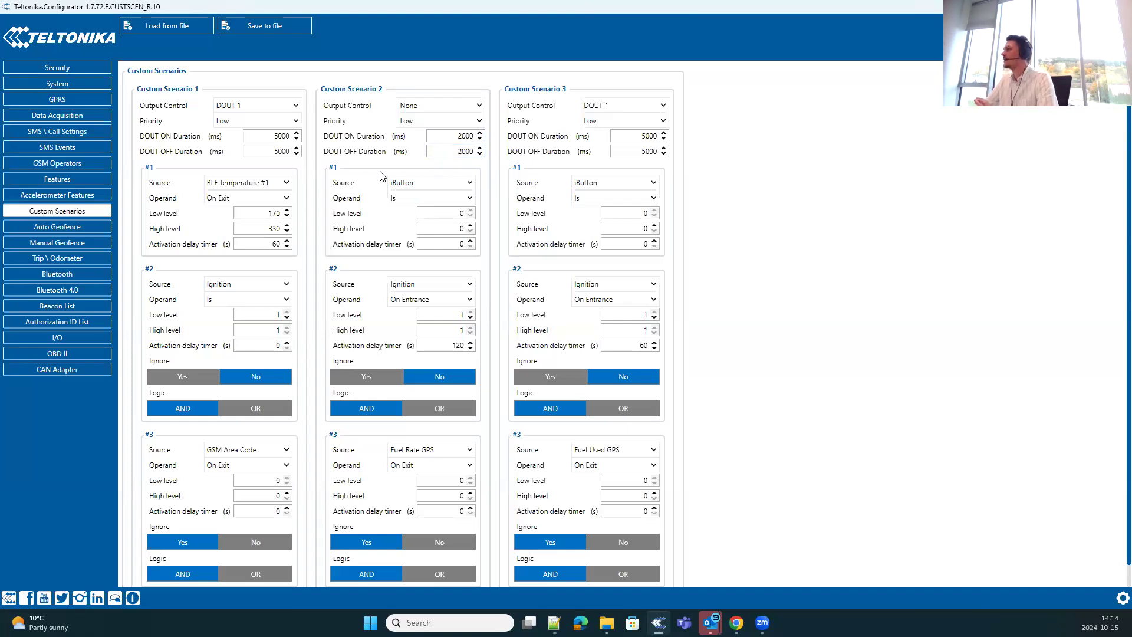
Assign DOUT 1 as Scenario 2's output and DOUT 2 as Scenario 1's output.
click(421, 107)
click(415, 129)
click(288, 109)
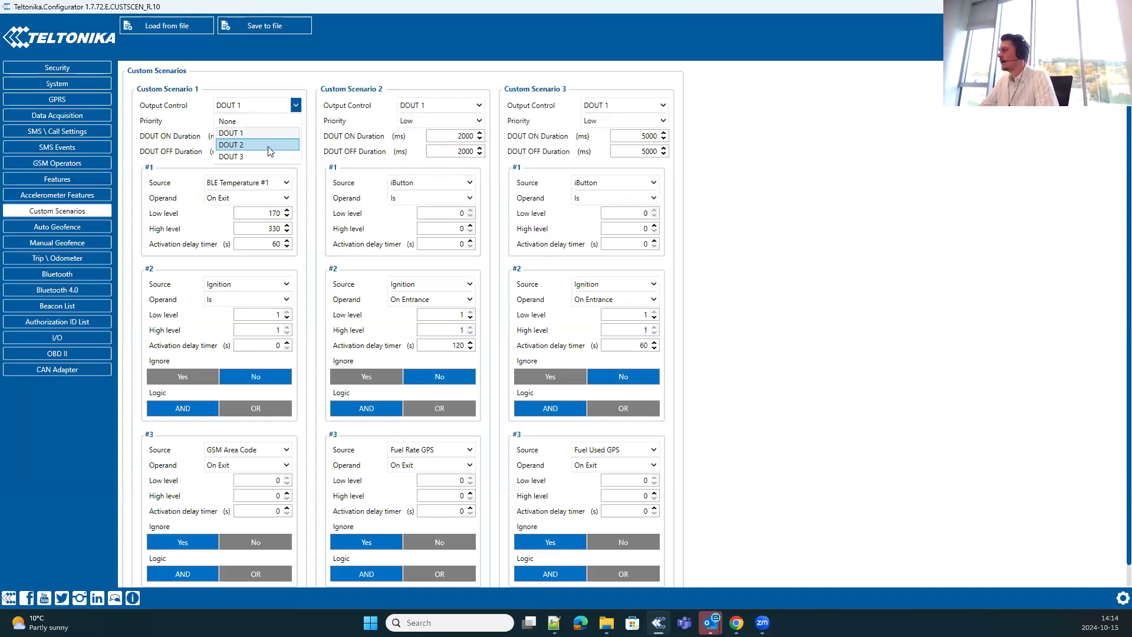
click(268, 145)
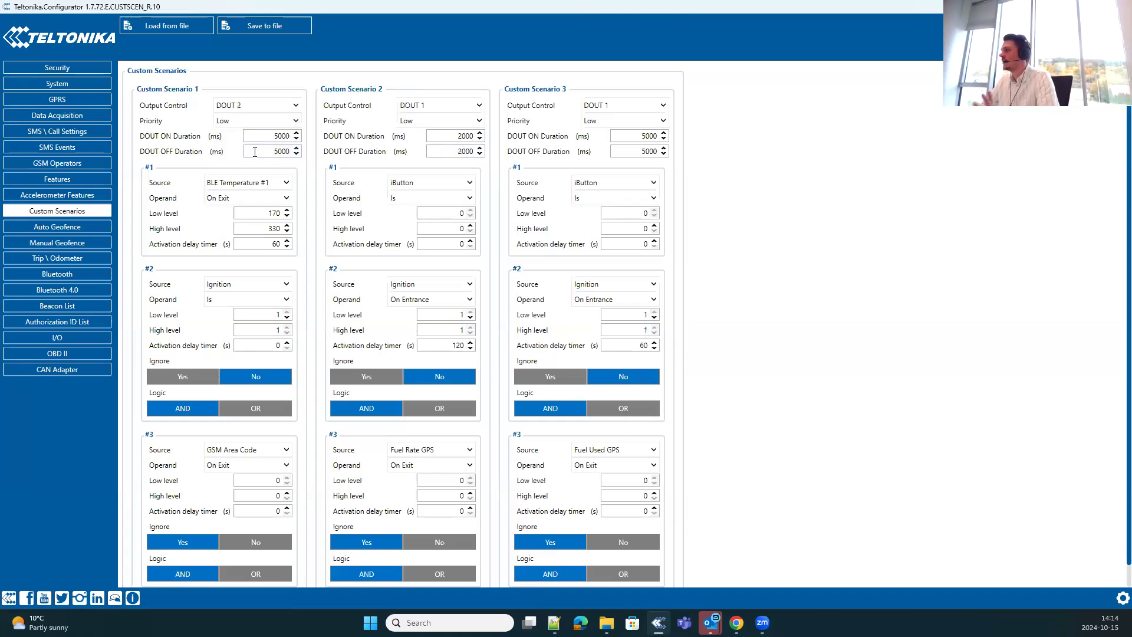
Set Scenario 1's DOUT ON Duration to 50000 ms and DOUT OFF Duration to 0.
mouse_move(212, 153)
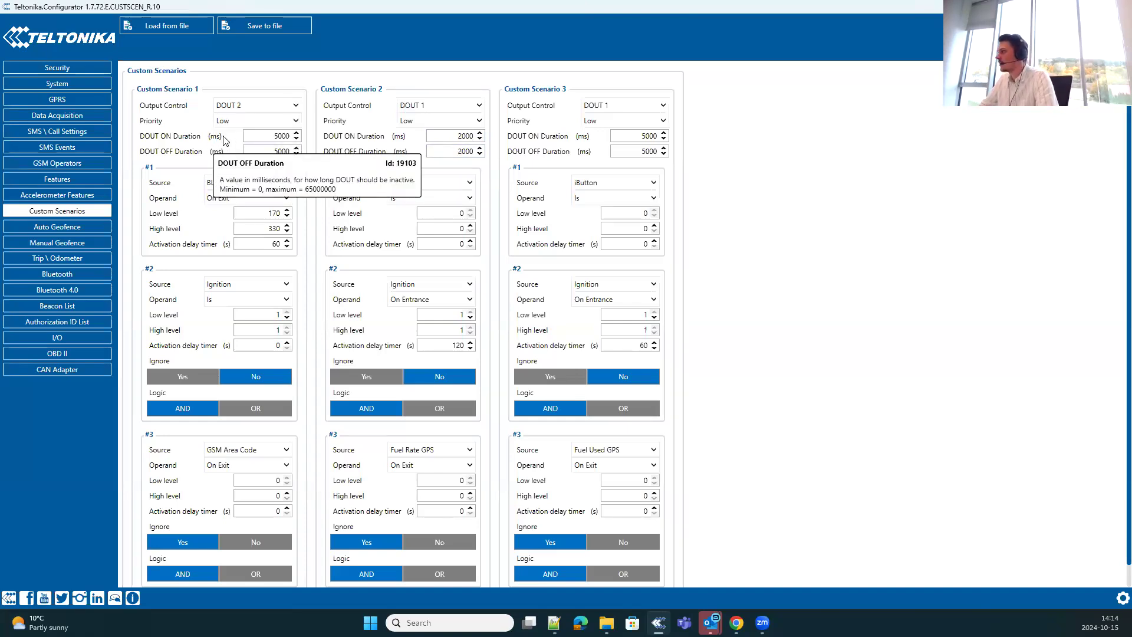
double_click(262, 140)
text(5000)
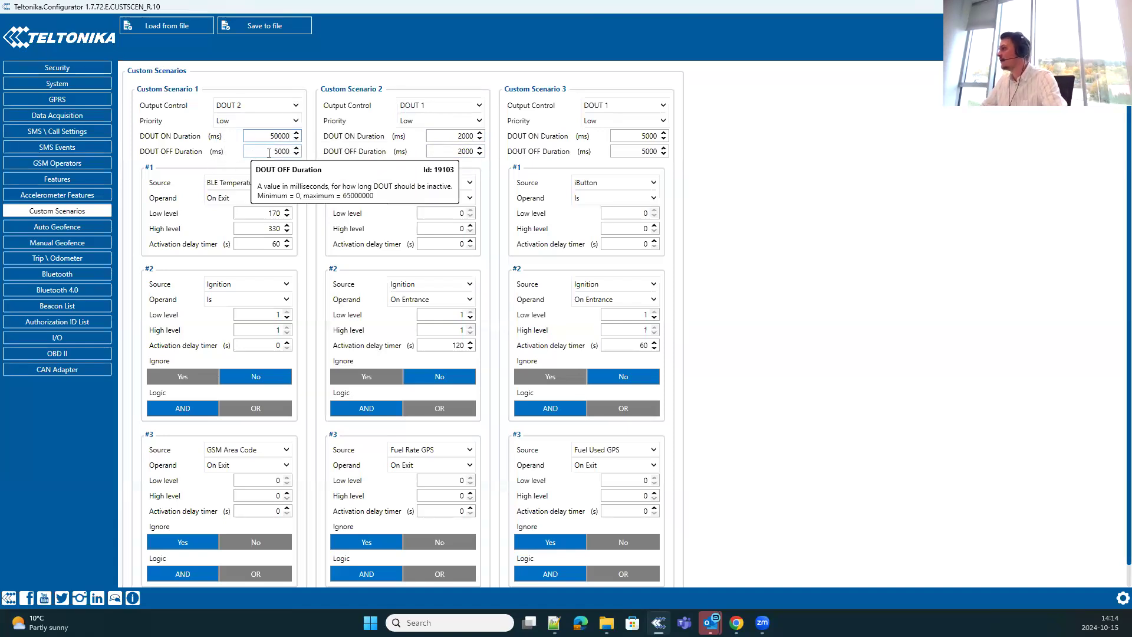
double_click(269, 152)
text(0)
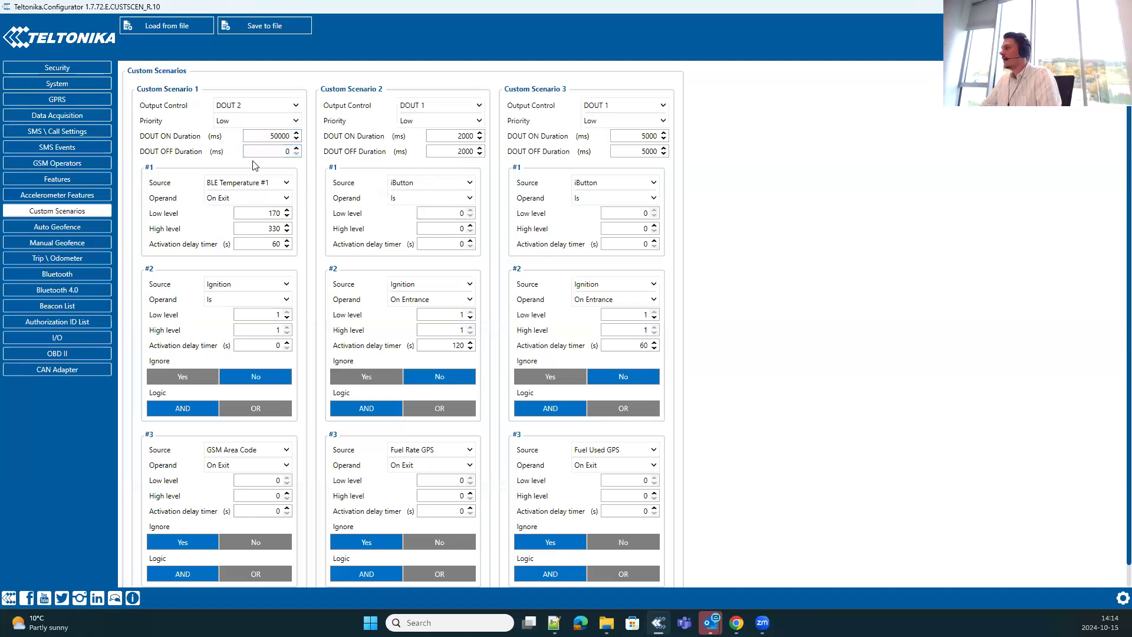
Change Scenario 1's first condition to iButton, operand Is, with low and high levels 0.
click(255, 184)
scroll(255, 201, up, 3)
click(239, 212)
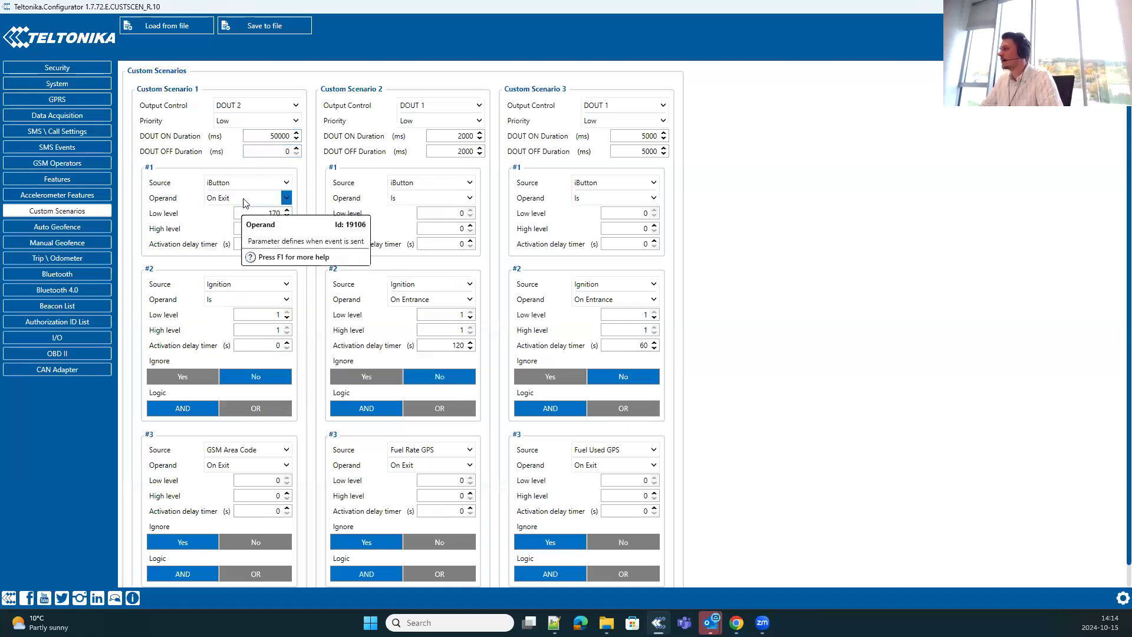
click(286, 197)
click(213, 262)
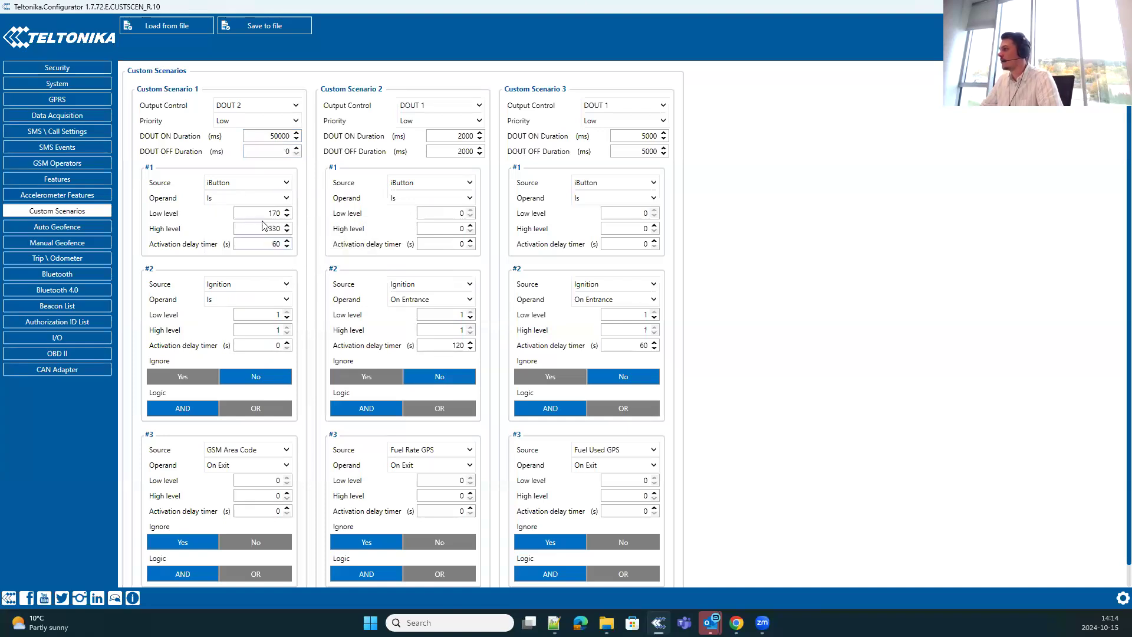
double_click(263, 217)
text(0)
key(Tab)
text(0)
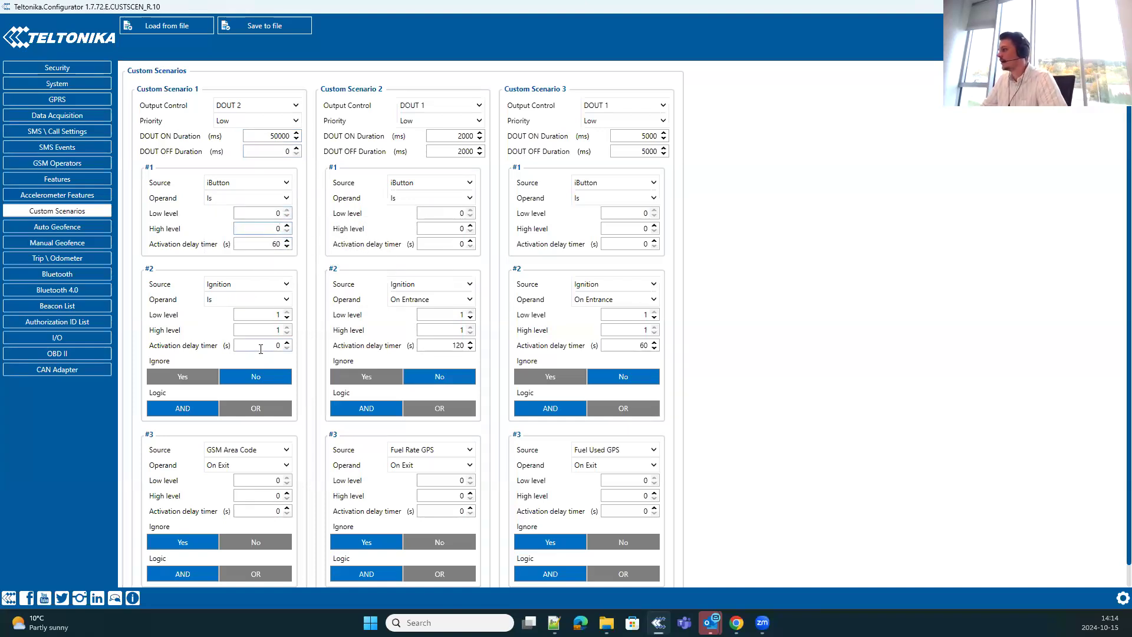
Give the ignition condition a 180 s activation delay and the On Entrance operand.
double_click(259, 345)
text(180)
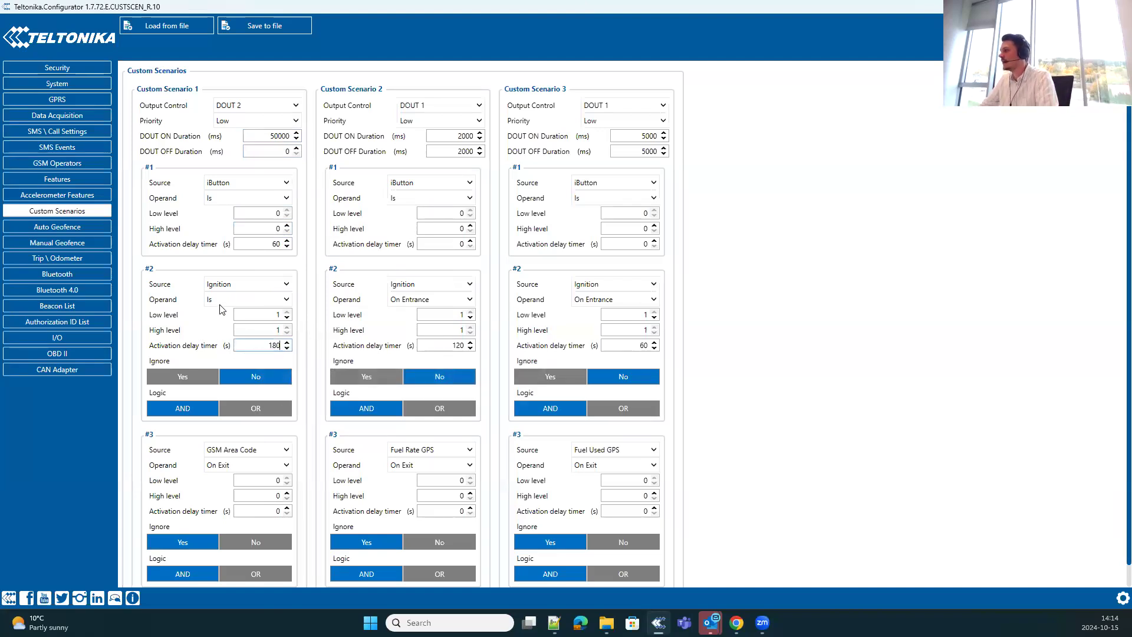
click(286, 298)
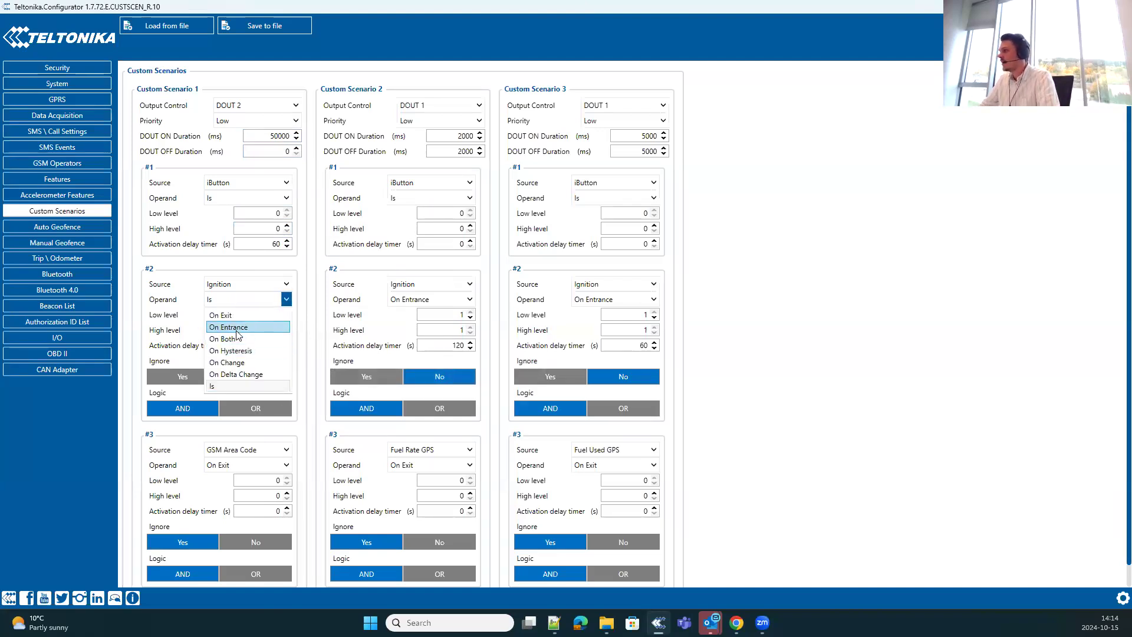
click(236, 330)
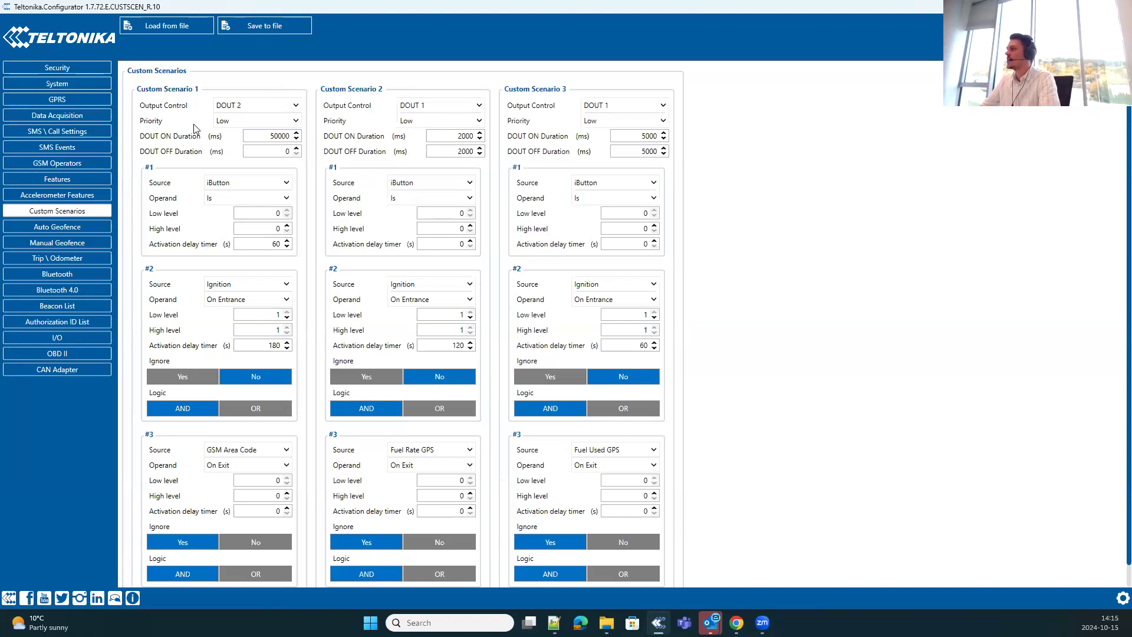
mouse_move(191, 129)
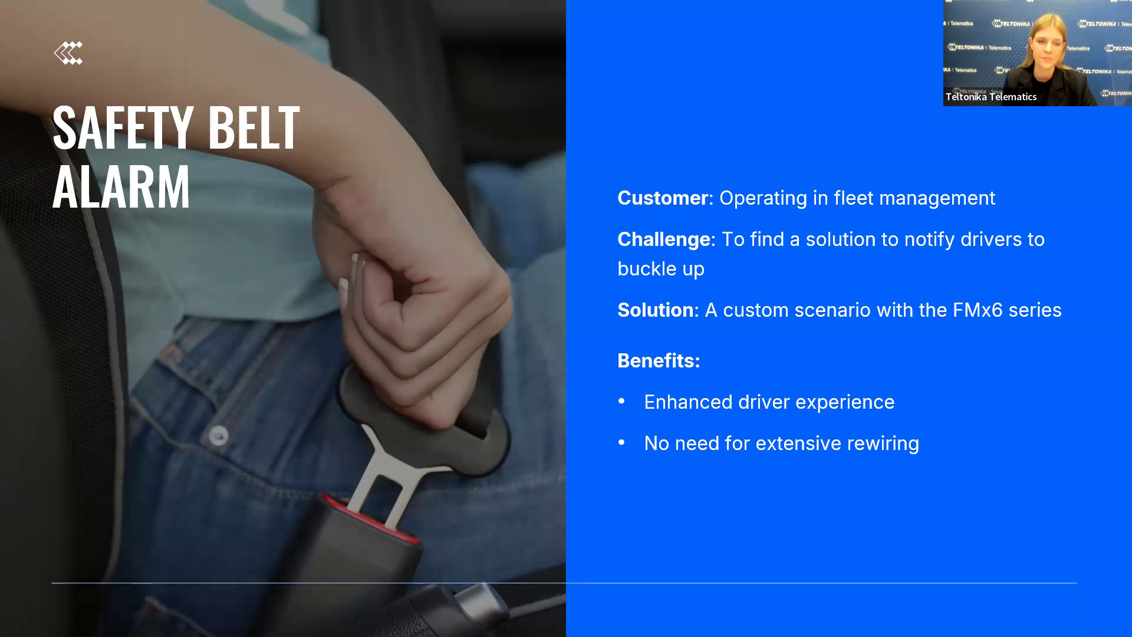
Advance to the Fuel Management slide on detecting fuel theft with ignition off.
key(Right)
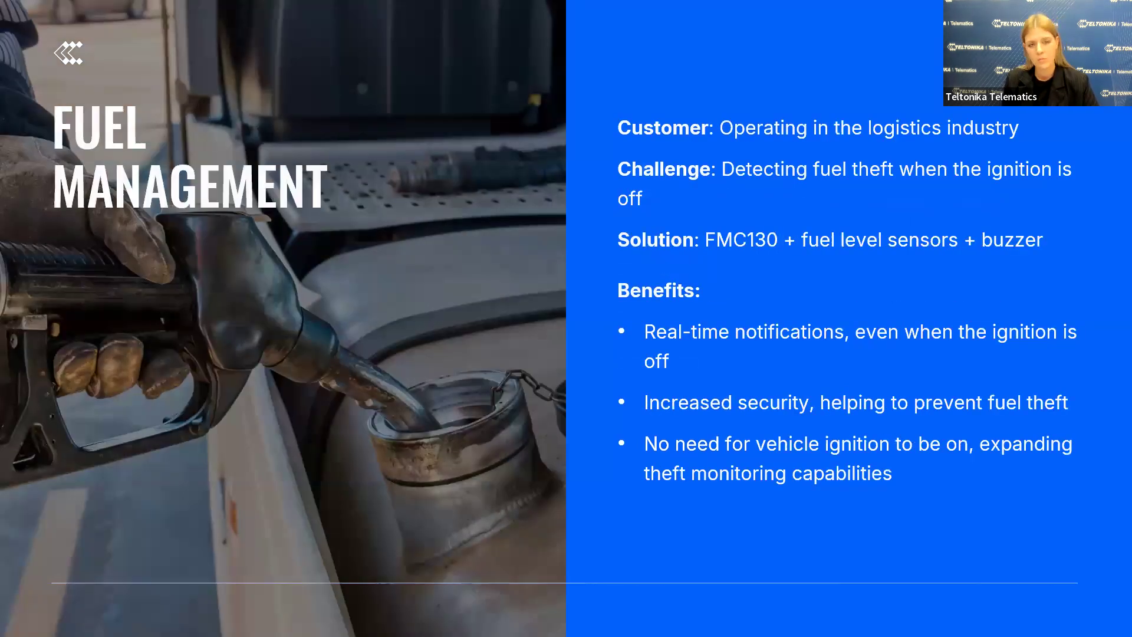